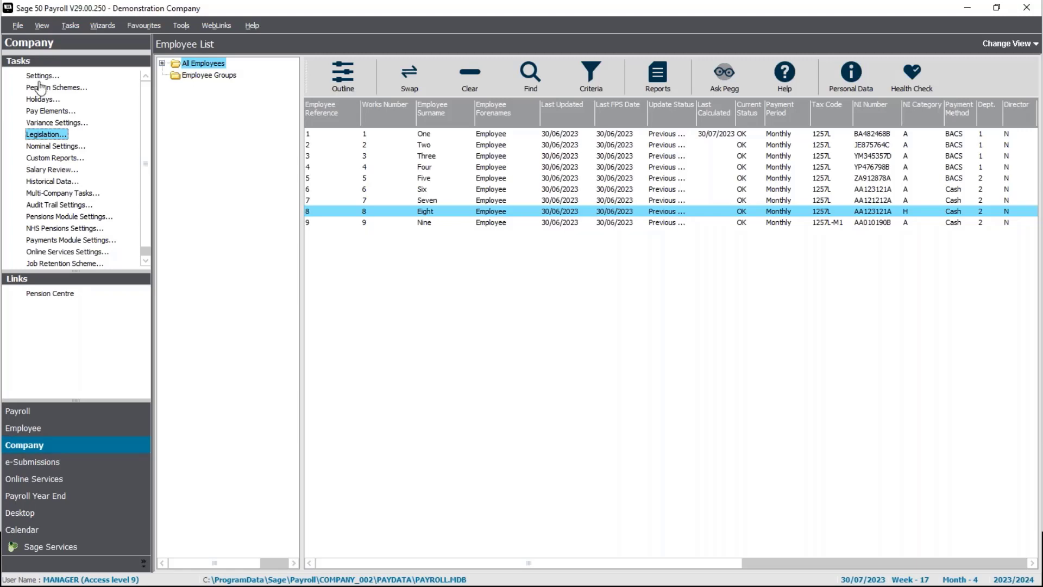
- From the company Pension Schemes list, start editing NEST Pension, triggering the scheme-in-use warning
{"action": "left_click", "coordinate": [44, 90]}
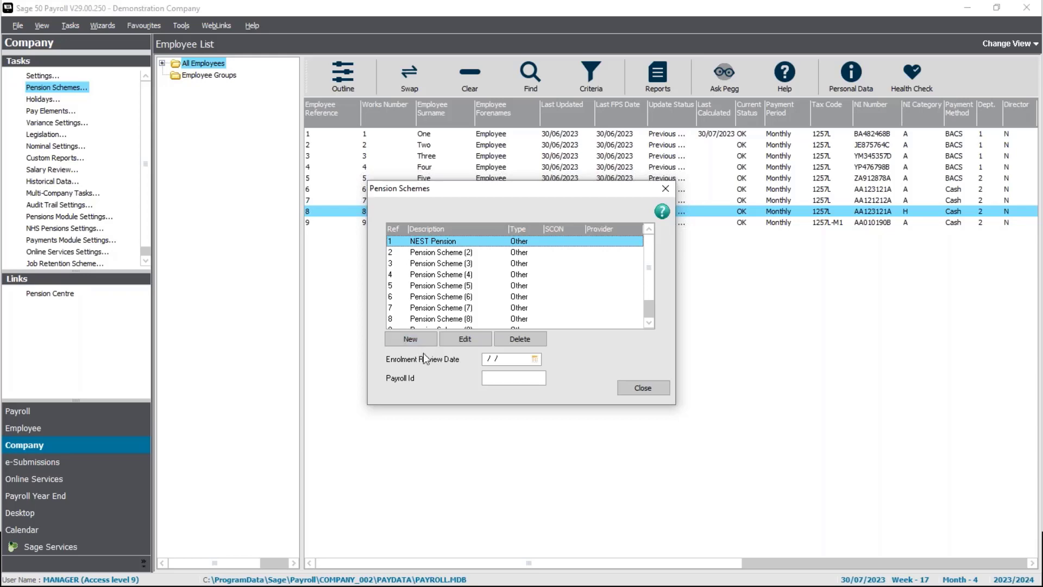
{"action": "left_click", "coordinate": [472, 342]}
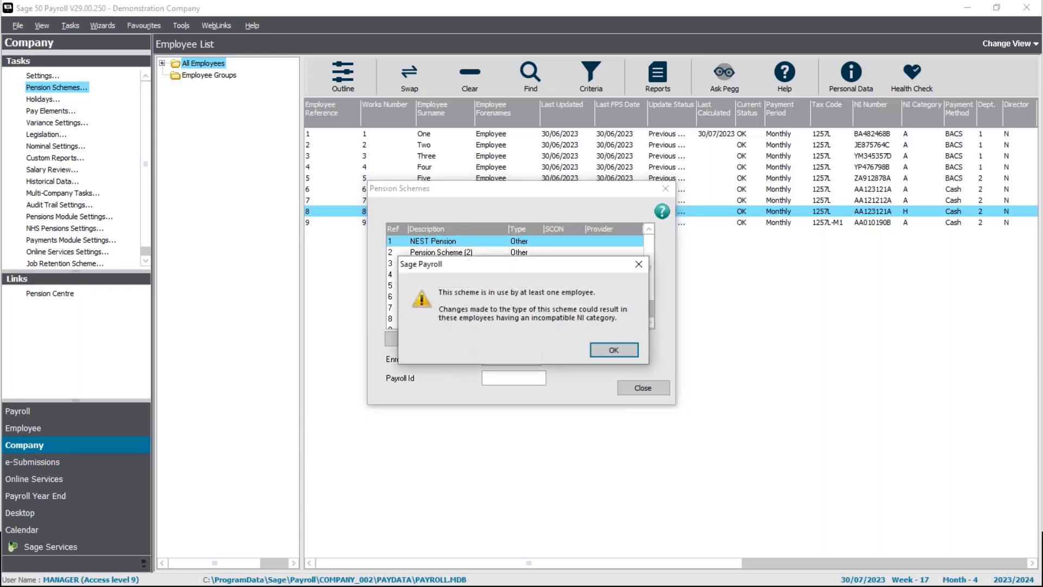
- Dismiss the warning and keep the NEST Pension scheme type as Other
{"action": "left_click", "coordinate": [613, 350]}
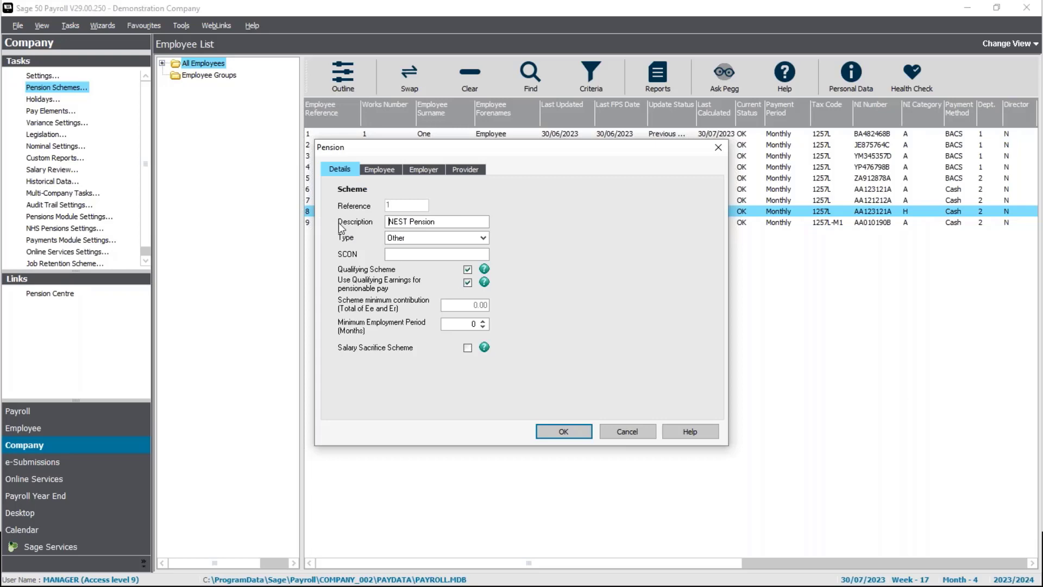
{"action": "left_click", "coordinate": [442, 237]}
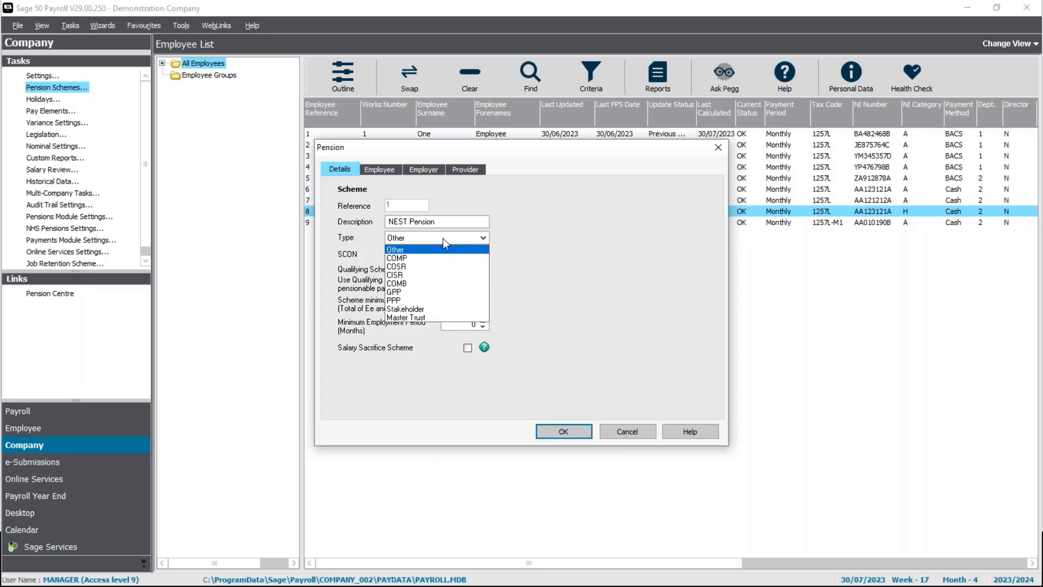
{"action": "left_click", "coordinate": [442, 238]}
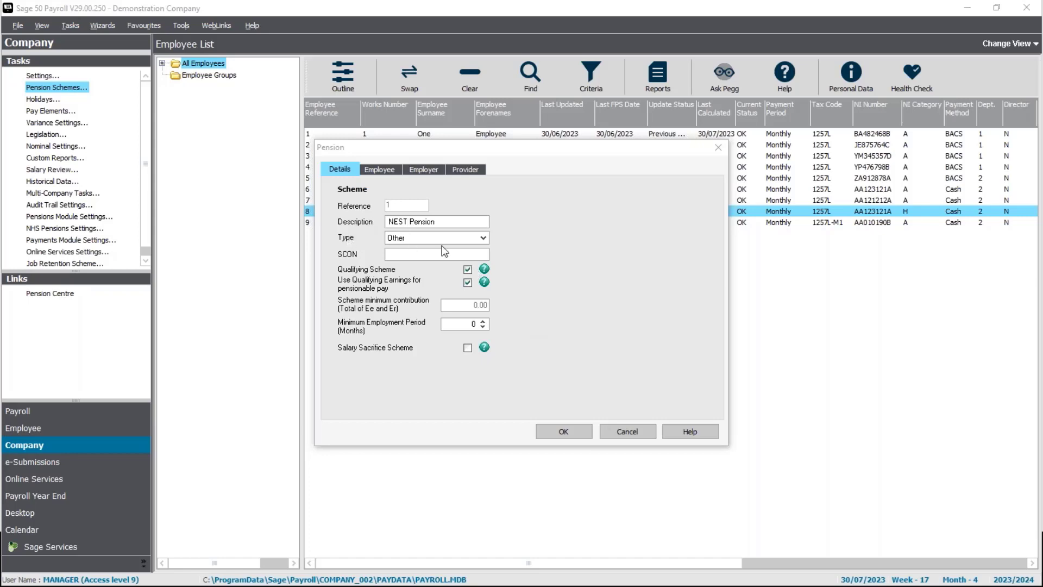
- Leave the type as Other and view the 5.00% employee percentage contribution
{"action": "left_click", "coordinate": [481, 238]}
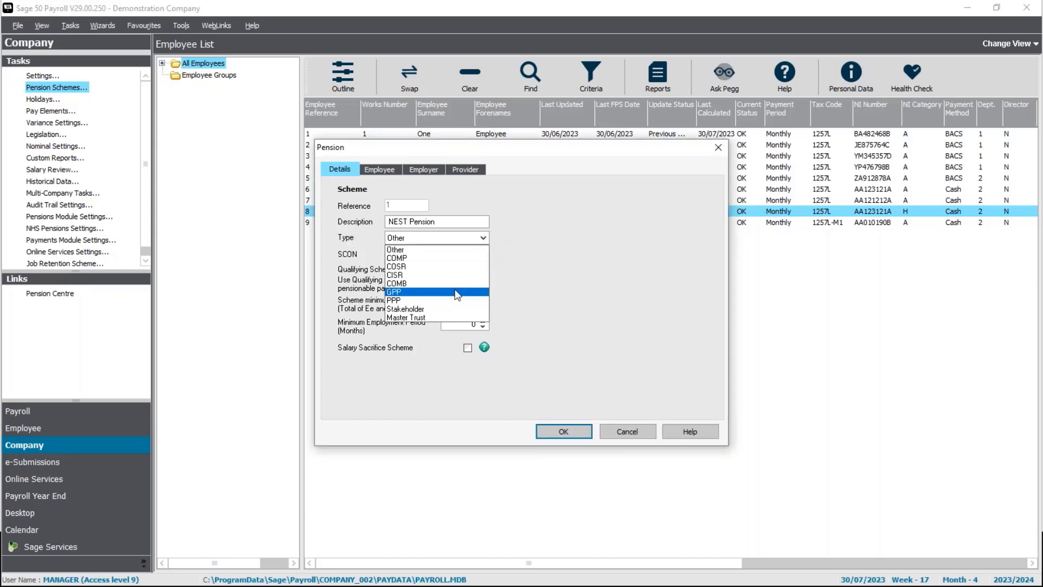
{"action": "left_click", "coordinate": [622, 273]}
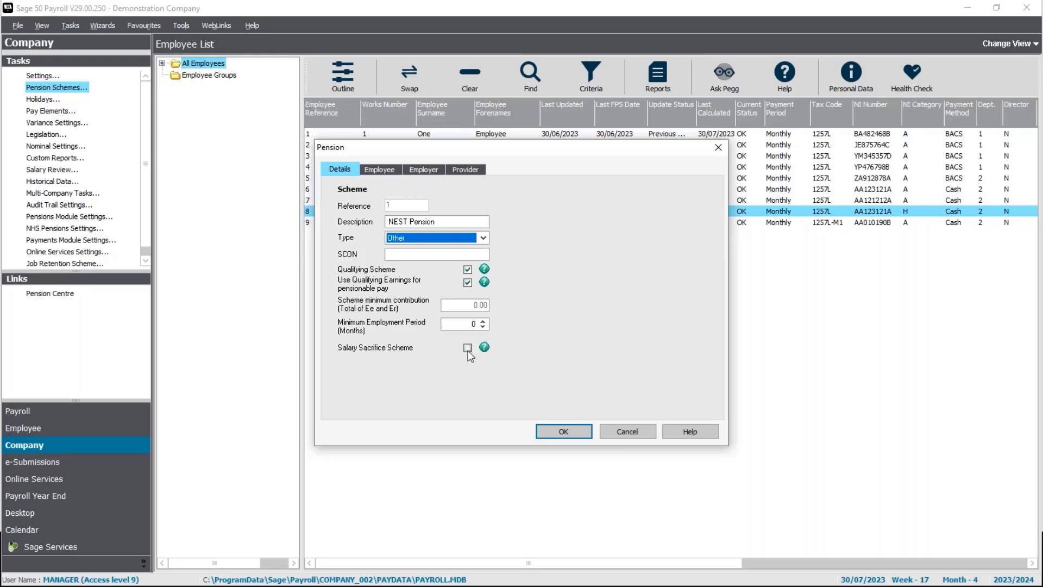
{"action": "left_click", "coordinate": [397, 169]}
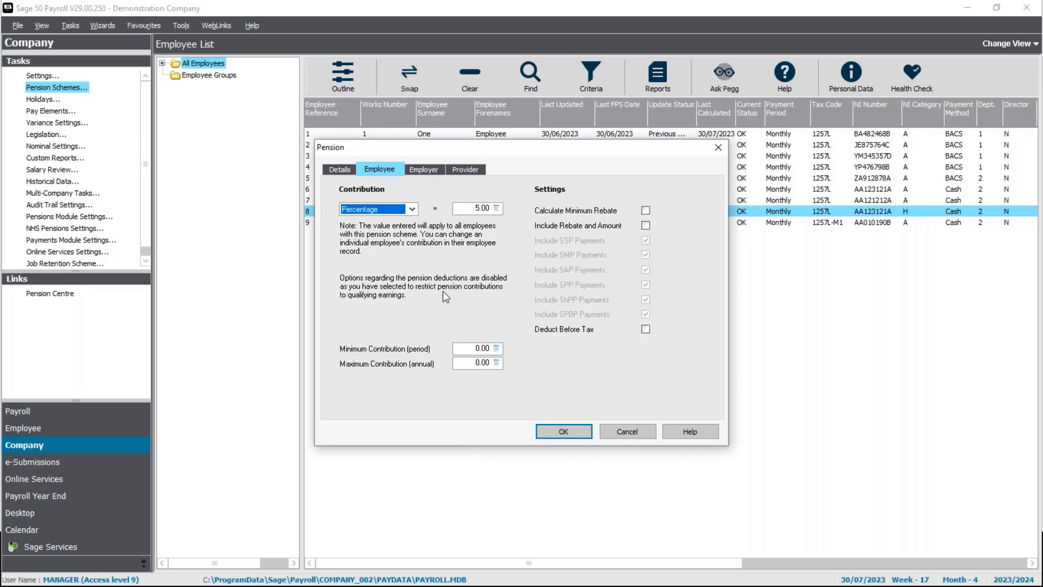
{"action": "left_click", "coordinate": [414, 210]}
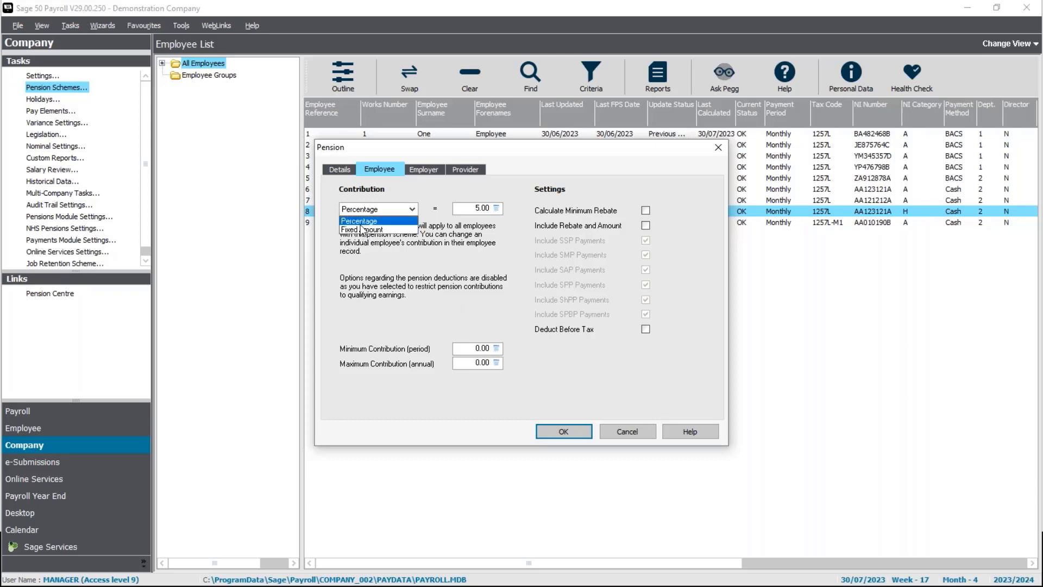
{"action": "left_click", "coordinate": [425, 239]}
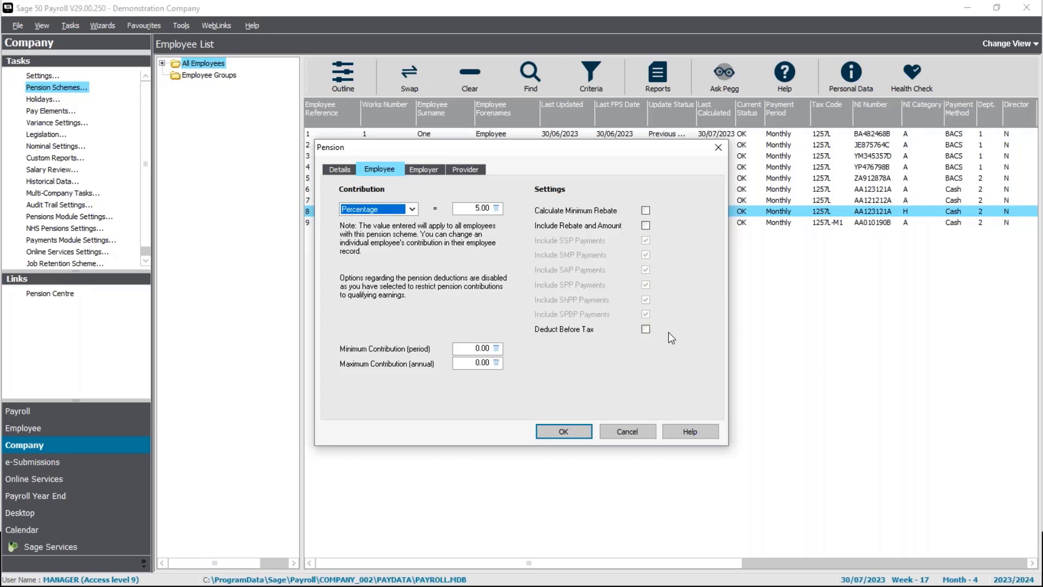
- Show the NEST Pension employer contribution of 3.00 percent
{"action": "left_click", "coordinate": [424, 168]}
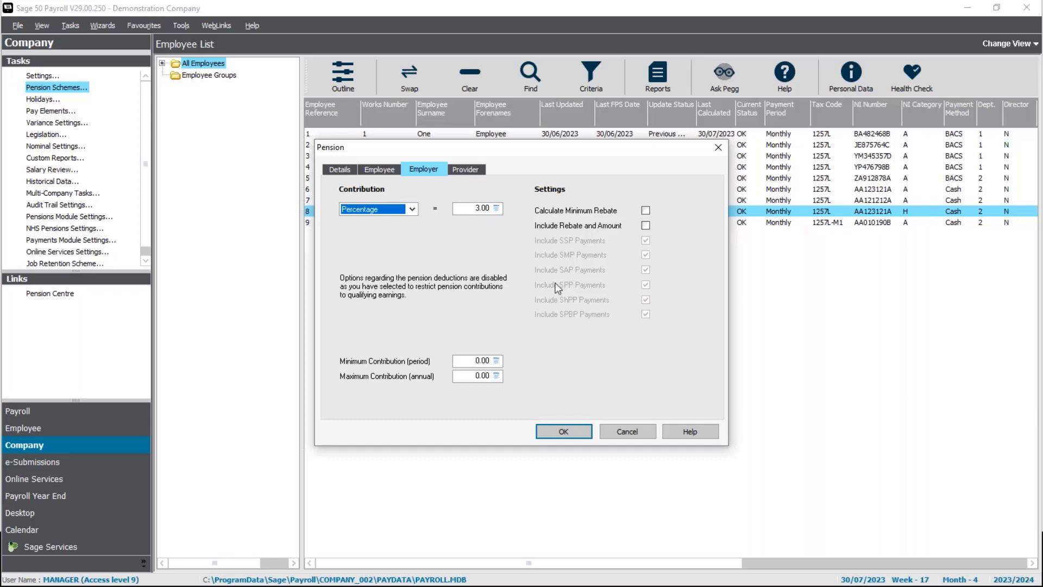
- Show the provider details: NEST as provider, paid by Cheque
{"action": "left_click", "coordinate": [473, 171]}
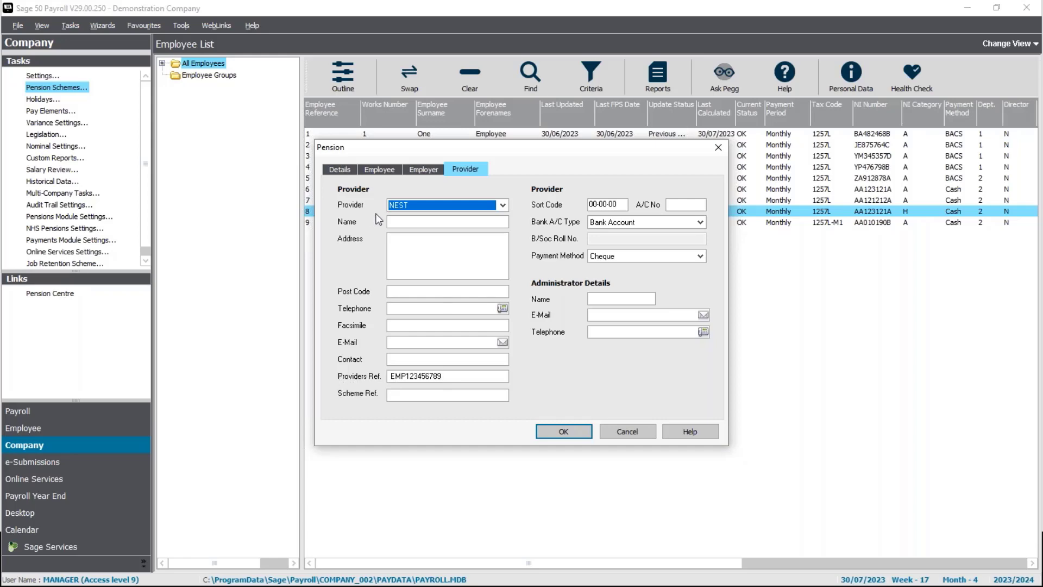
- Save the NEST Pension scheme, close the schemes list, and right-click employee Eight
{"action": "left_click", "coordinate": [572, 431]}
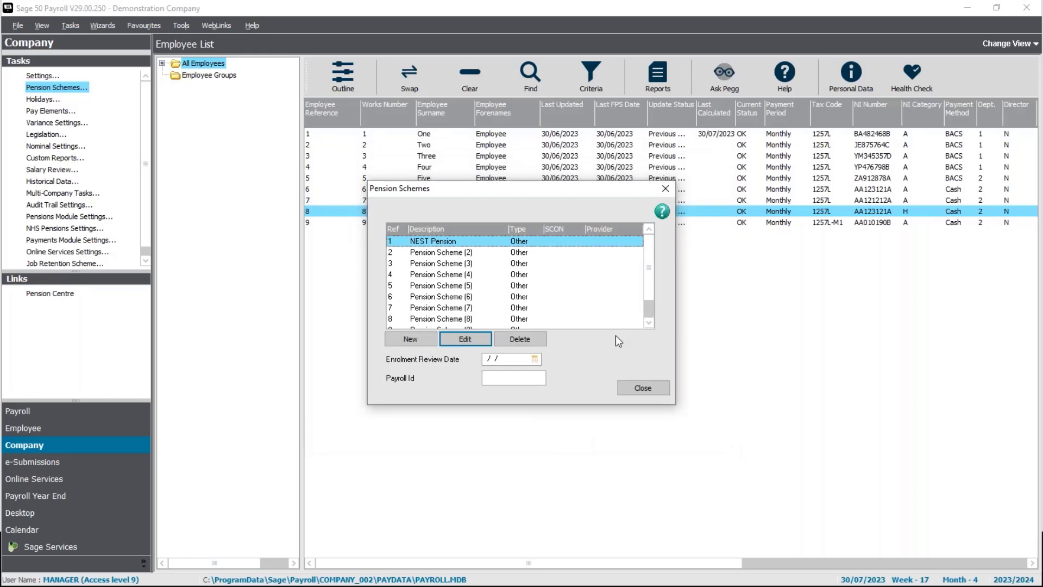
{"action": "left_click", "coordinate": [648, 390]}
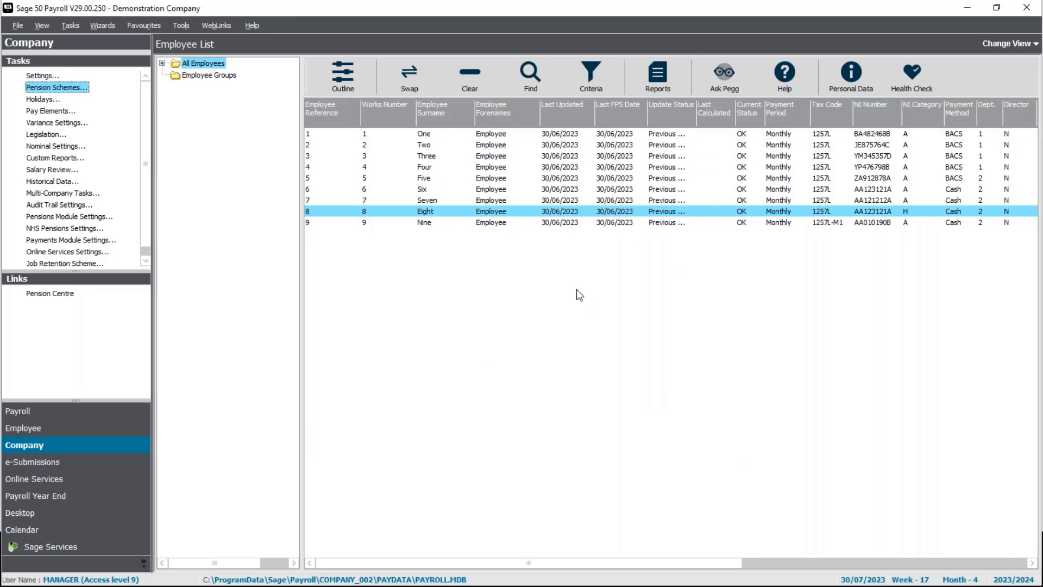
{"action": "right_click", "coordinate": [462, 215]}
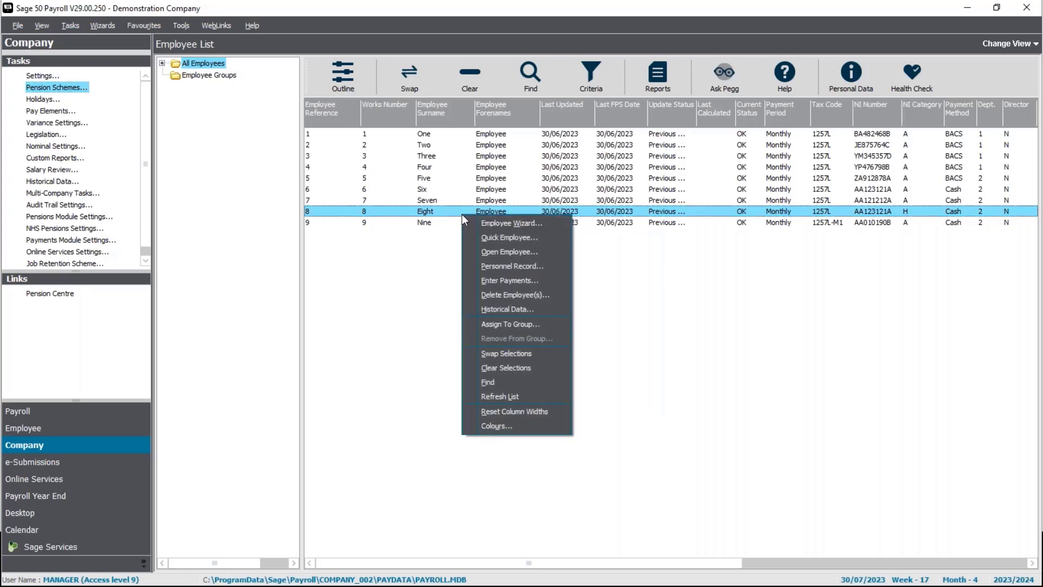
- Open Employee Eight's record and switch to its pension details
{"action": "left_click", "coordinate": [491, 253]}
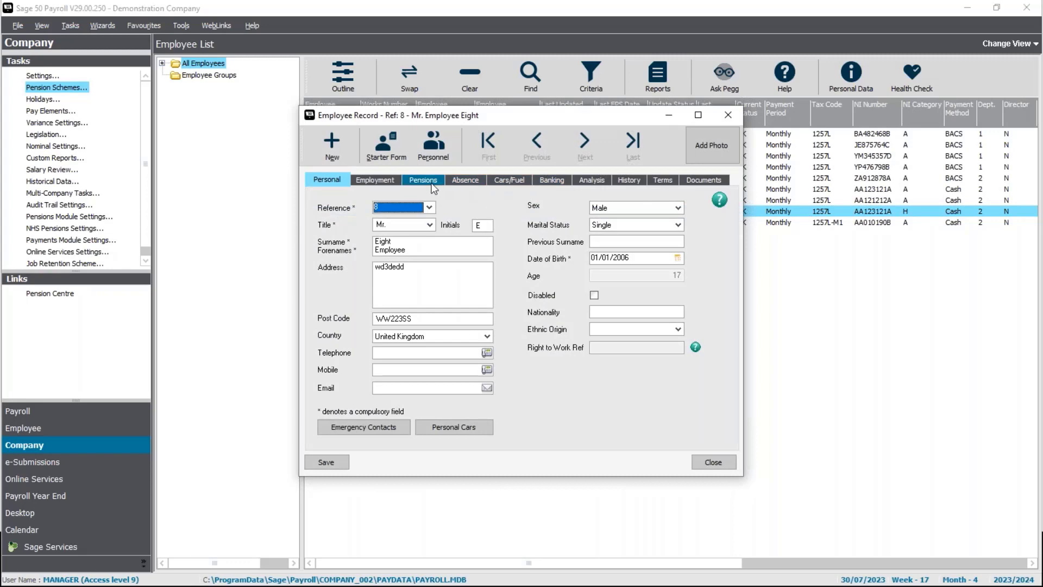
{"action": "left_click", "coordinate": [434, 184]}
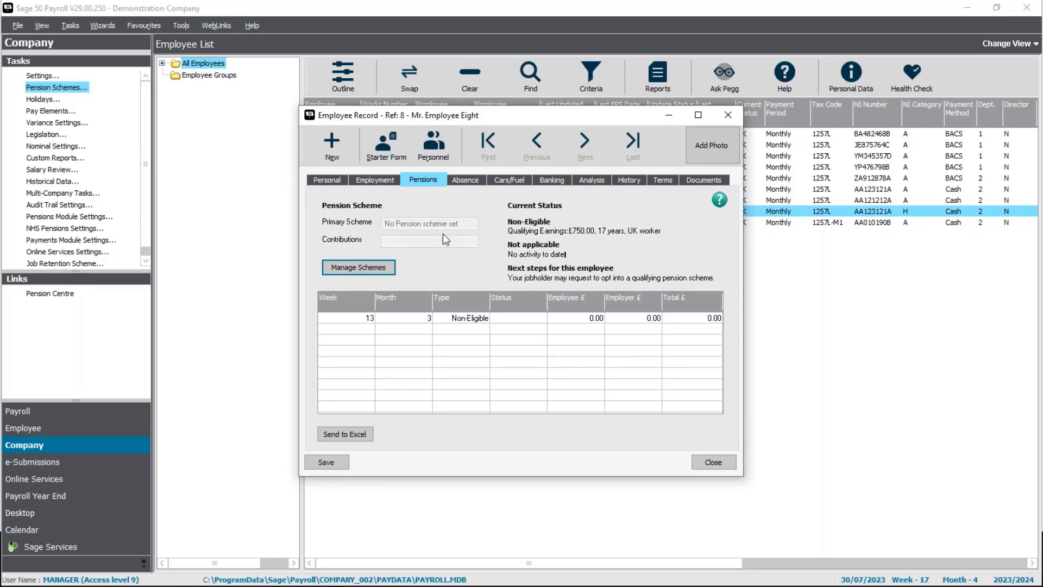
- Check the week 13 Non-Eligible assessment, then open Employee Eight's empty pension scheme list
{"action": "left_click", "coordinate": [469, 313]}
{"action": "left_click", "coordinate": [510, 317]}
{"action": "left_click", "coordinate": [374, 270]}
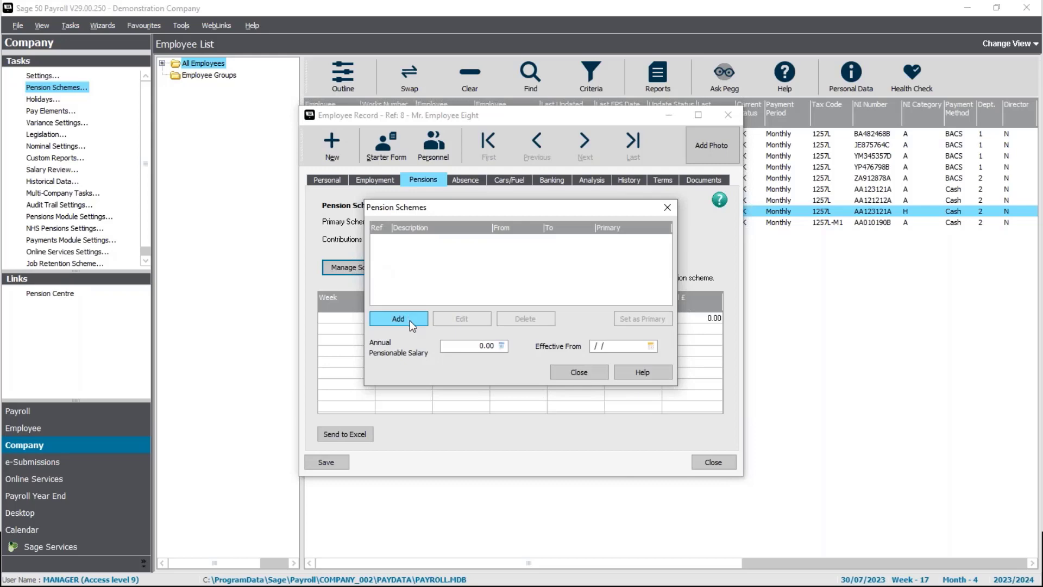
- Add a pension entry for Employee Eight using scheme reference 1 NEST Pension
{"action": "left_click", "coordinate": [409, 320]}
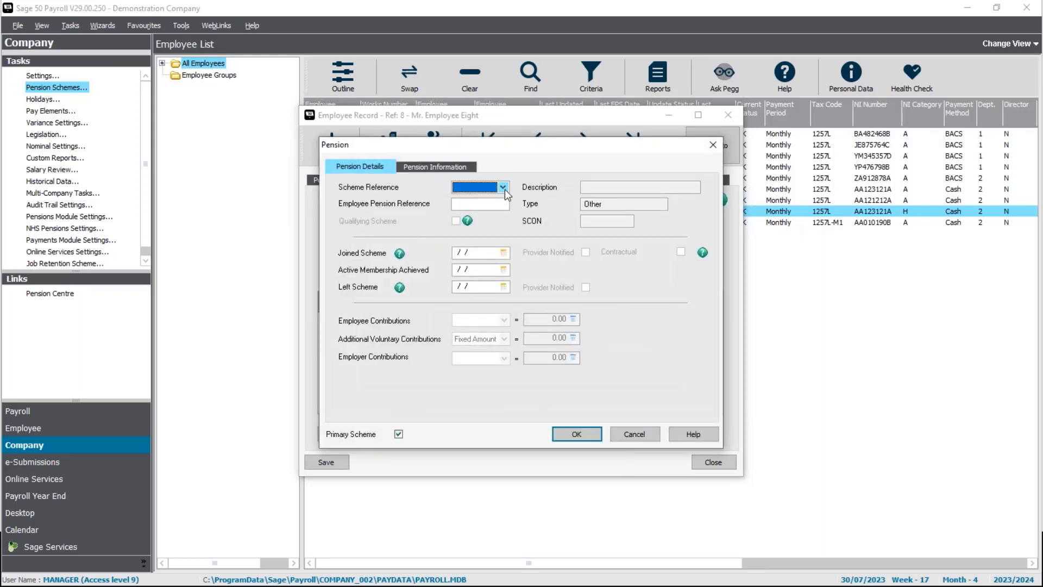
{"action": "left_click", "coordinate": [503, 188]}
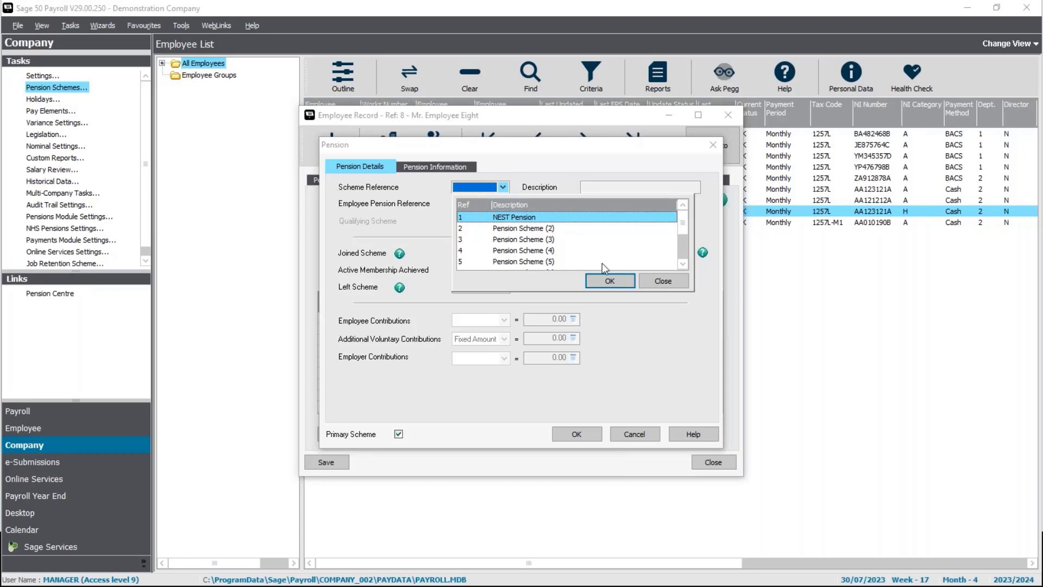
{"action": "left_click", "coordinate": [619, 281]}
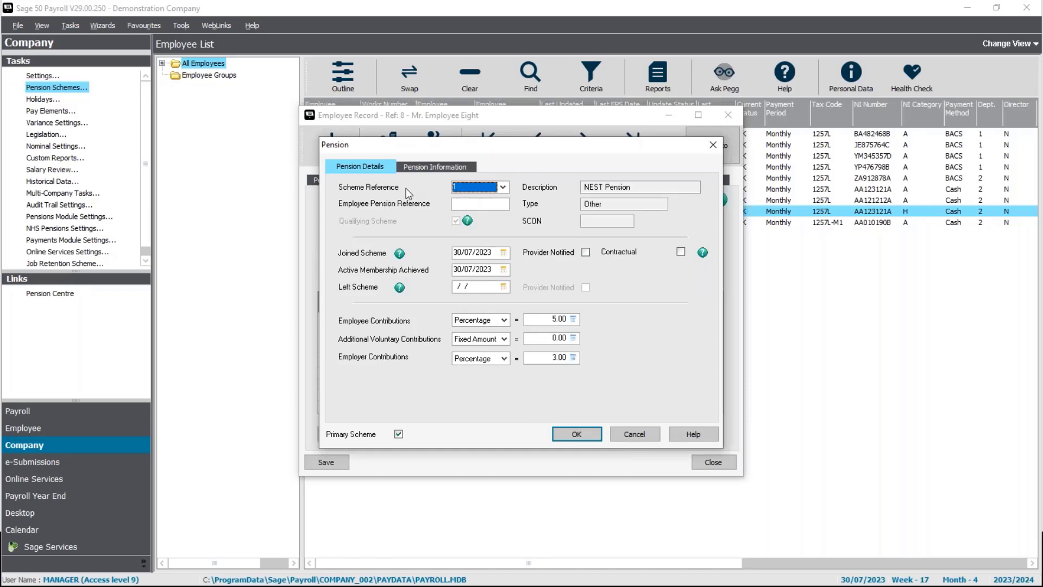
{"action": "left_click", "coordinate": [476, 195]}
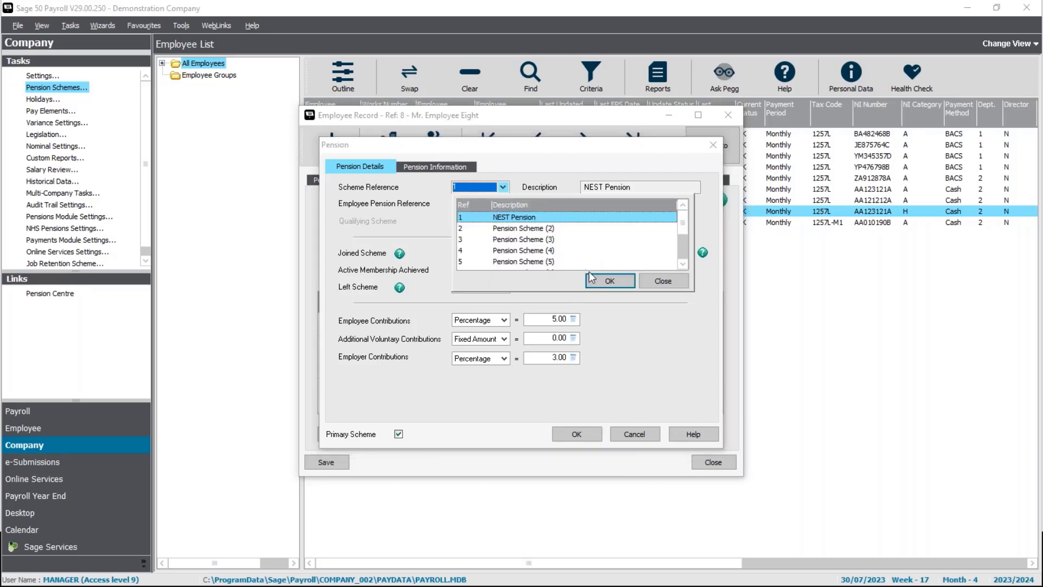
{"action": "left_click", "coordinate": [608, 283]}
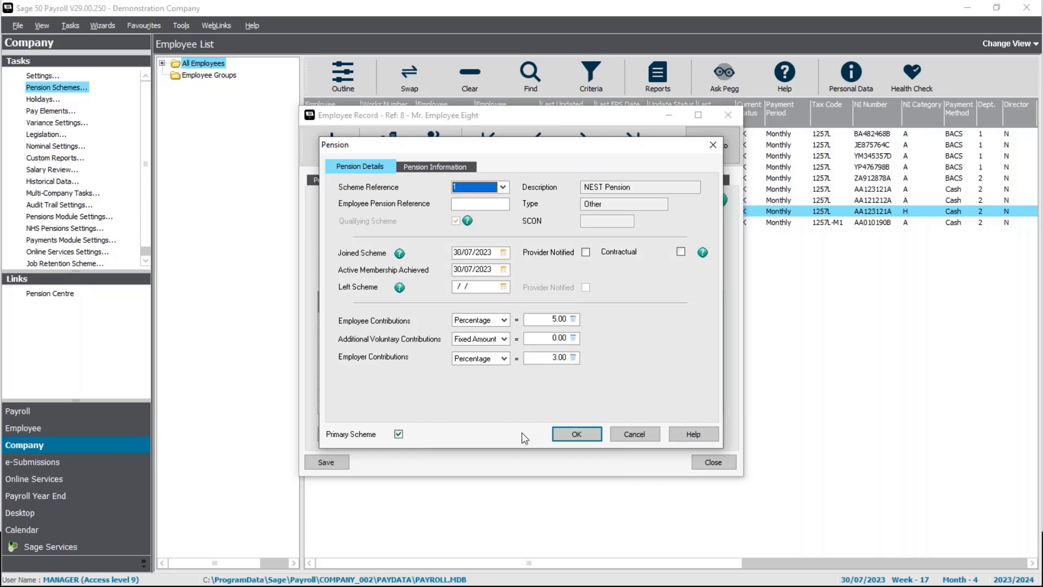
- Confirm the NEST Pension entry, close the scheme list, and save Employee Eight's record
{"action": "left_click", "coordinate": [575, 433]}
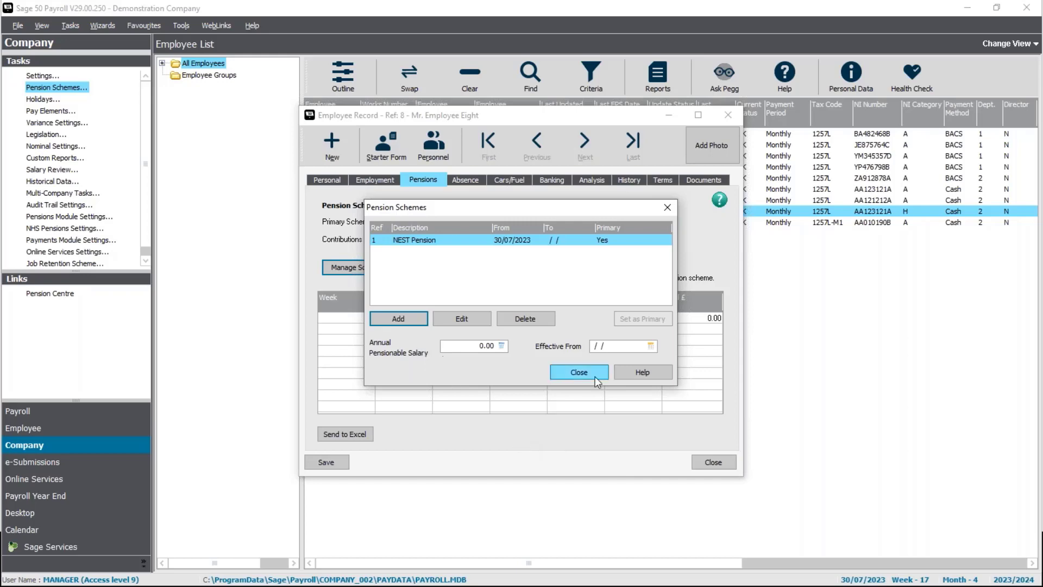
{"action": "left_click", "coordinate": [579, 372]}
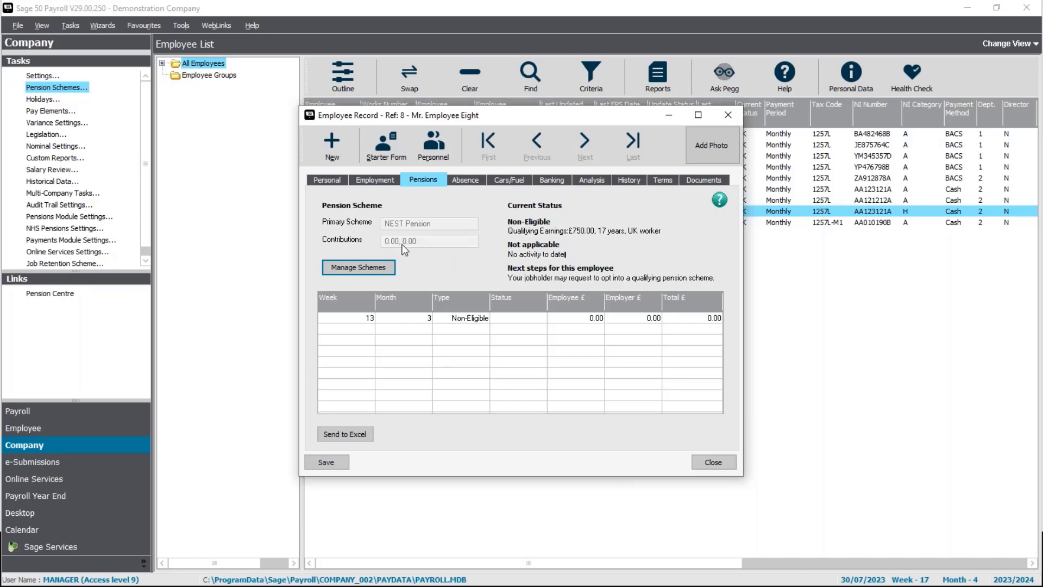
{"action": "left_click", "coordinate": [325, 463]}
- Close Employee Eight's record and advance the PowerPoint slideshow to page 10, the Opt in slide
{"action": "left_click", "coordinate": [715, 463]}
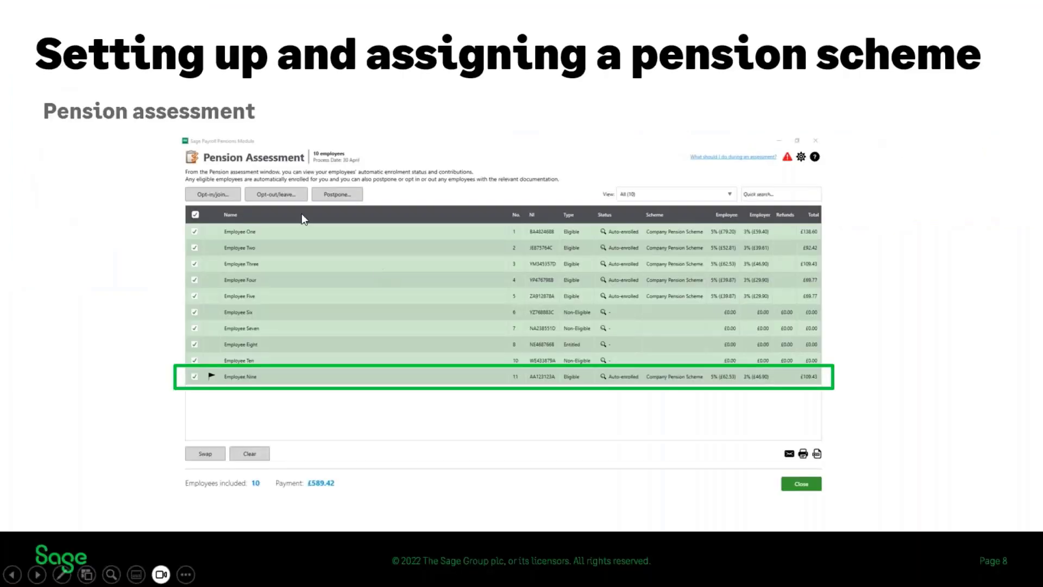
{"action": "left_click", "coordinate": [266, 196]}
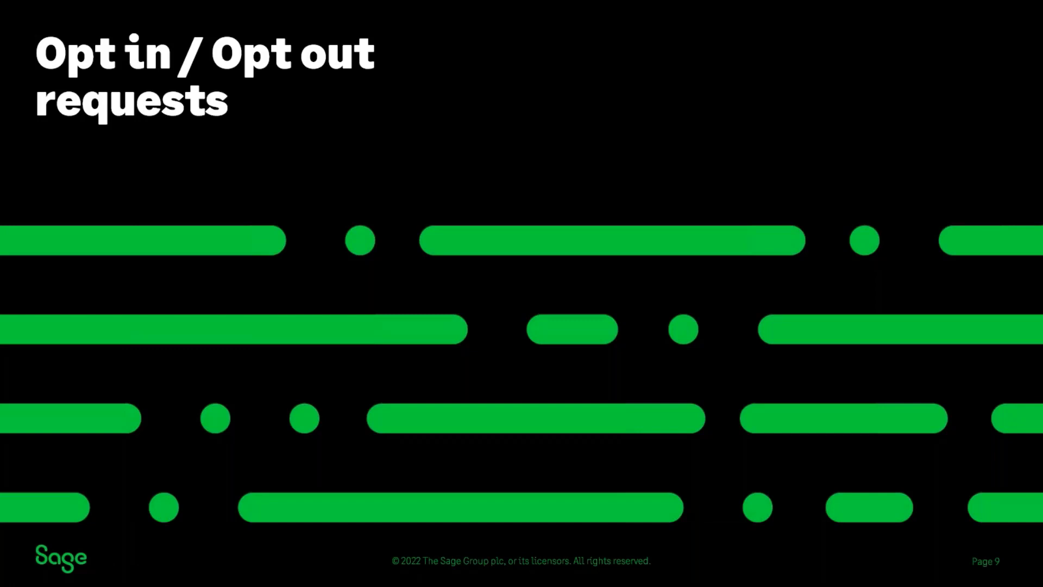
{"action": "key", "text": "Right"}
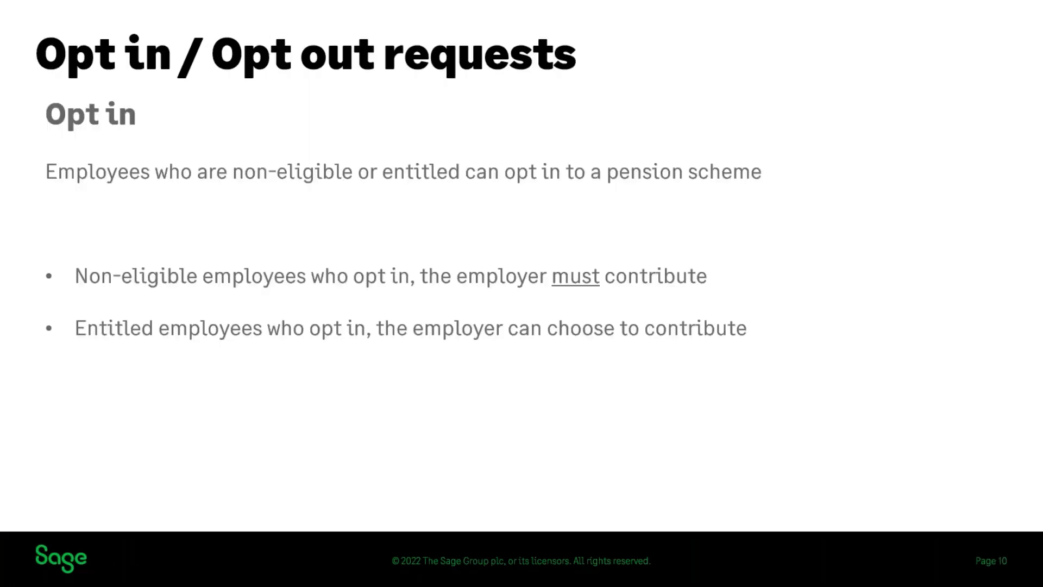
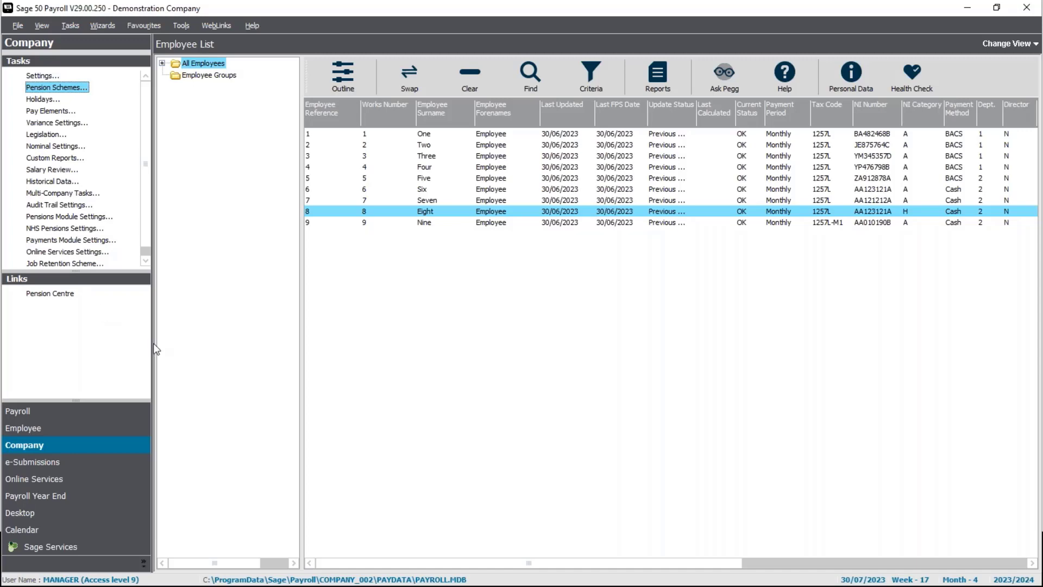
- Open Employee Eight's record and show its pension schemes, with NEST Pension listed as primary
{"action": "right_click", "coordinate": [449, 215]}
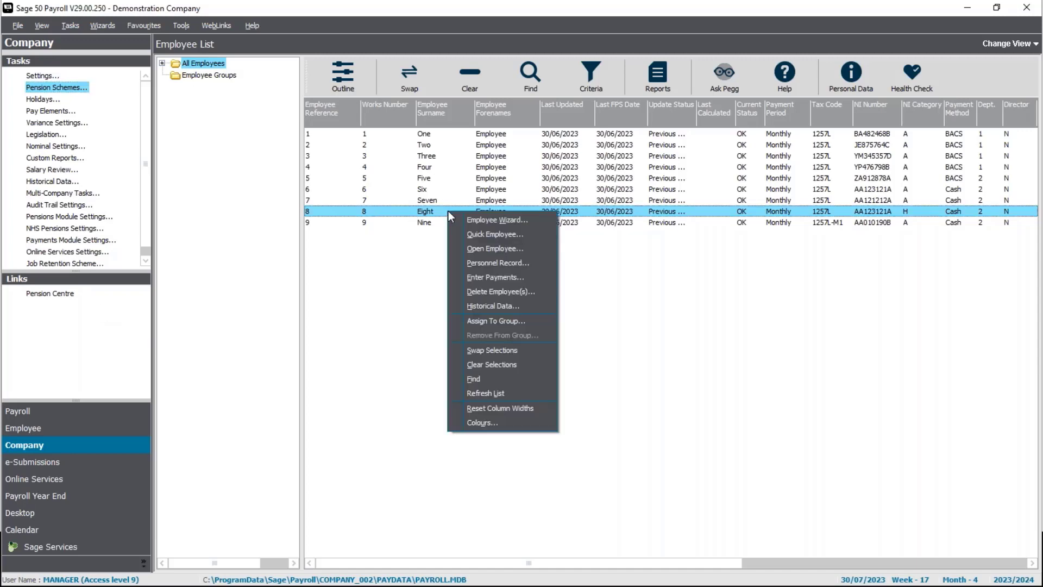
{"action": "left_click", "coordinate": [481, 249]}
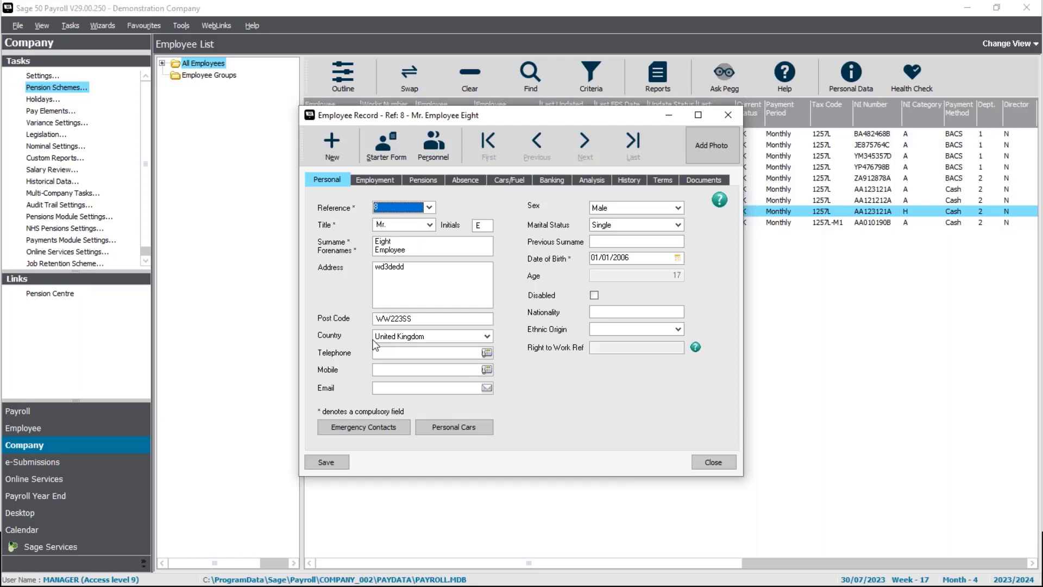
{"action": "left_click", "coordinate": [423, 181]}
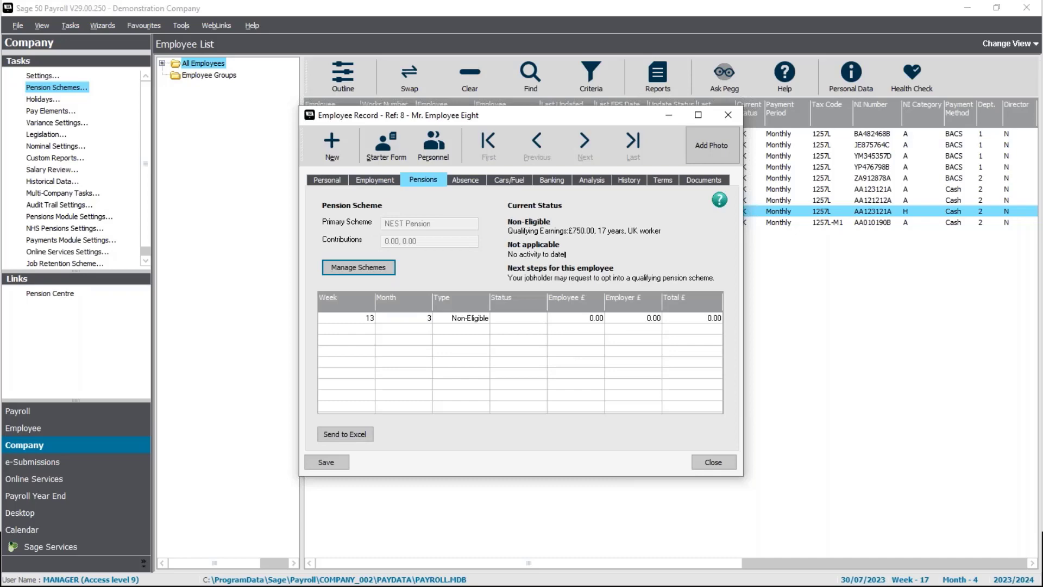
{"action": "left_click", "coordinate": [367, 269]}
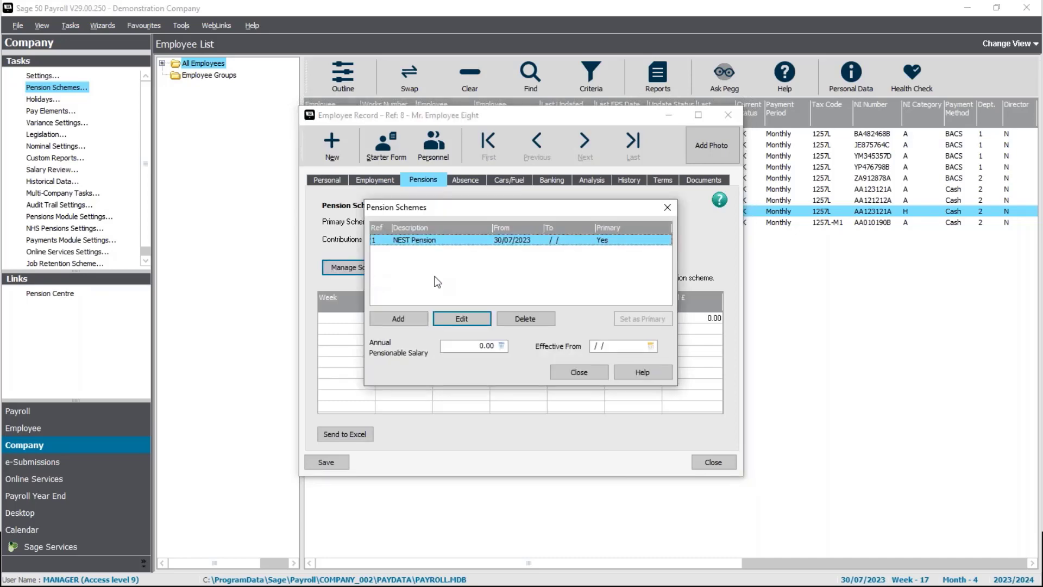
- Set NEST Pension's Joined Scheme and Active Membership Achieved dates to 01/07/2023
{"action": "left_click", "coordinate": [465, 321]}
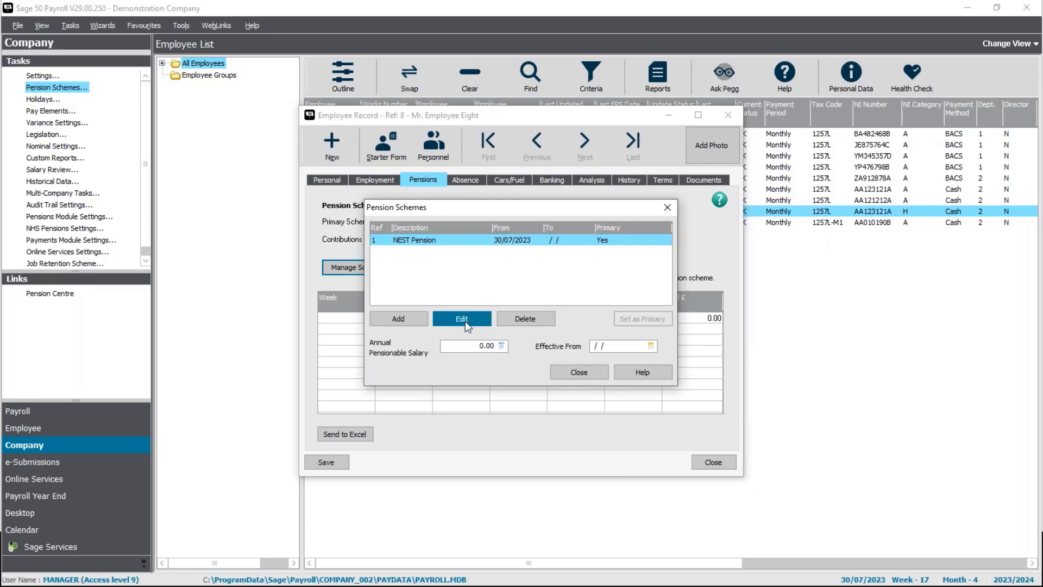
{"action": "left_click", "coordinate": [504, 254]}
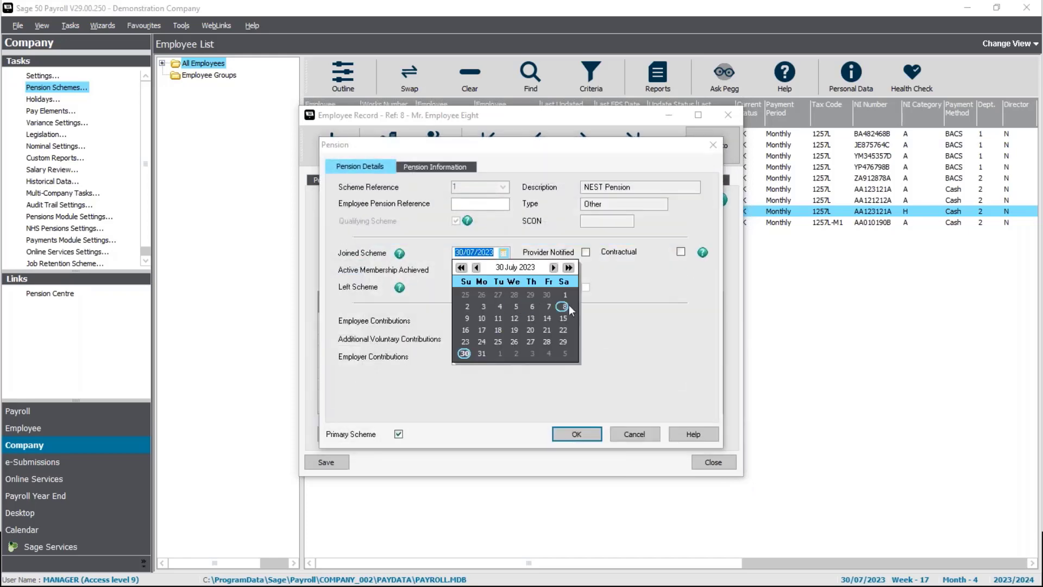
{"action": "left_click", "coordinate": [565, 294]}
{"action": "left_click", "coordinate": [504, 269]}
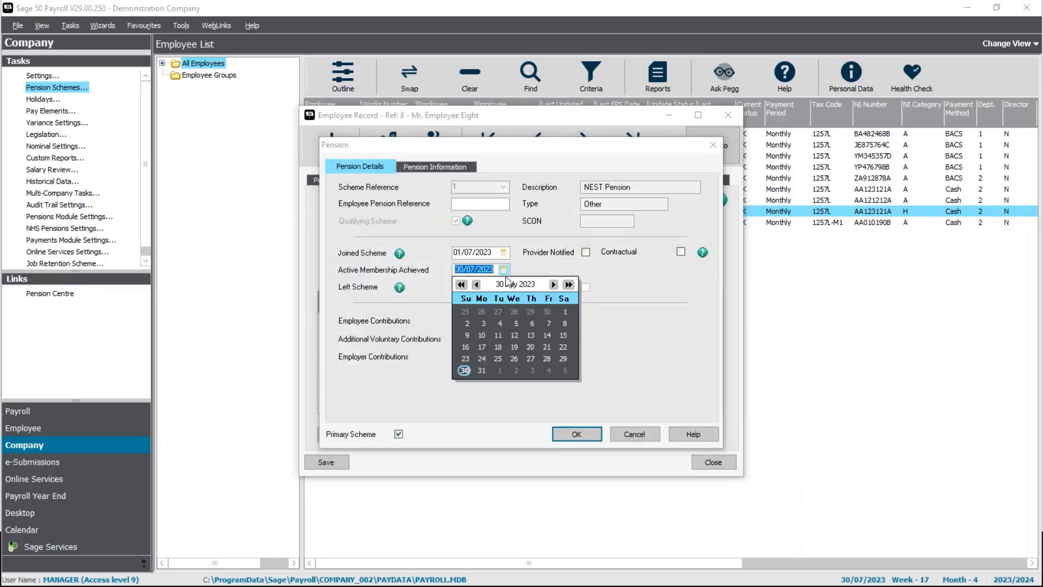
{"action": "left_click", "coordinate": [563, 312]}
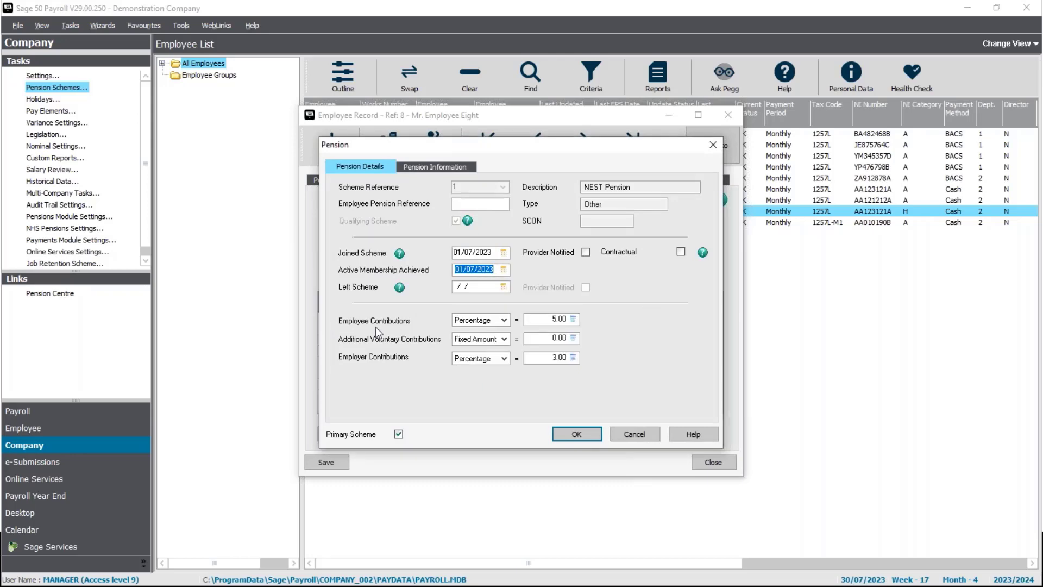
- Keep Percentage employee contributions and enter a Left Scheme date of 25/07/2023
{"action": "left_click", "coordinate": [458, 317]}
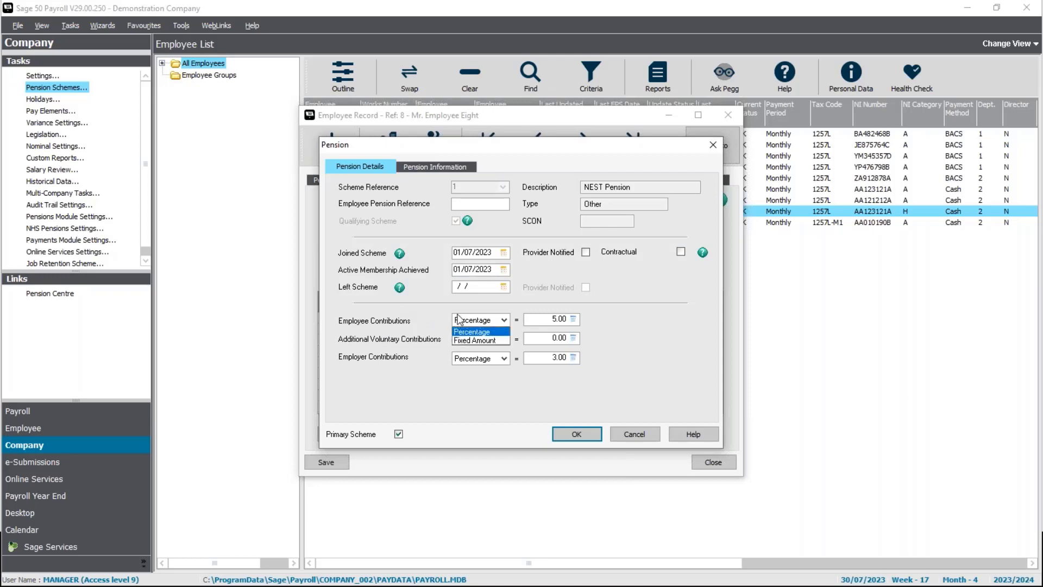
{"action": "left_click", "coordinate": [445, 308]}
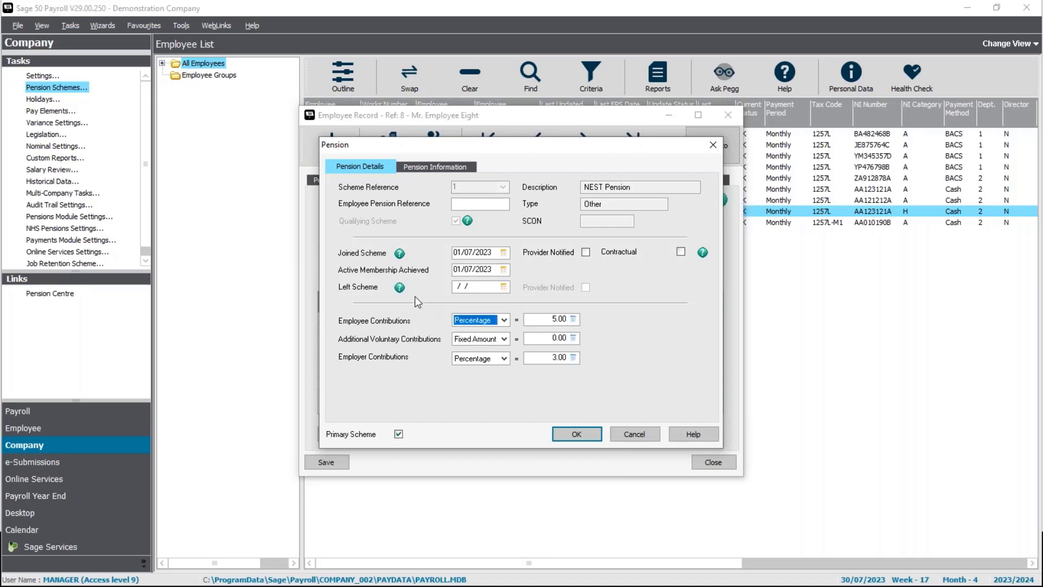
{"action": "left_click", "coordinate": [461, 287]}
{"action": "type", "text": "25/07/2023"}
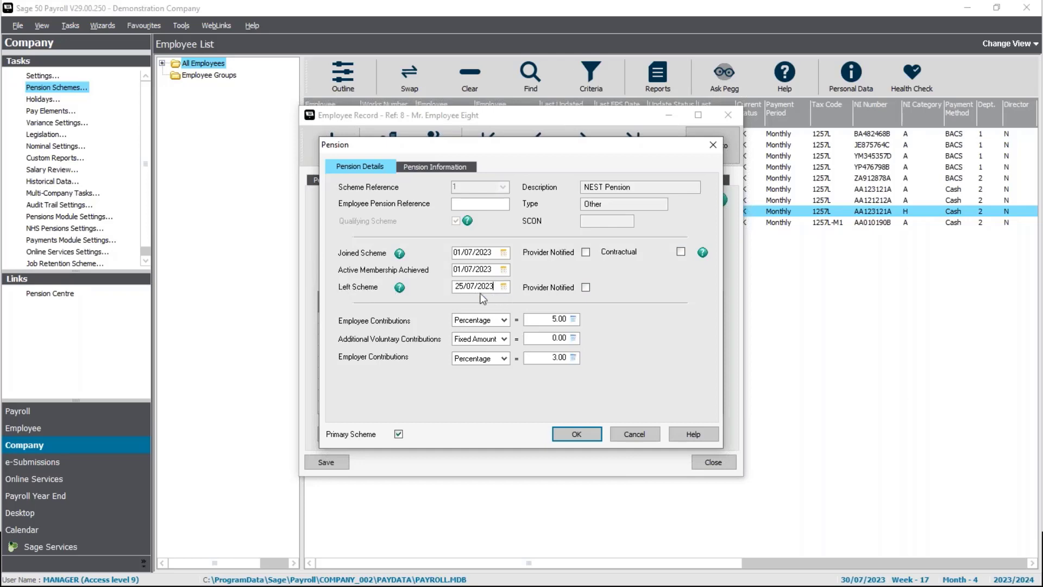
{"action": "left_click", "coordinate": [564, 433]}
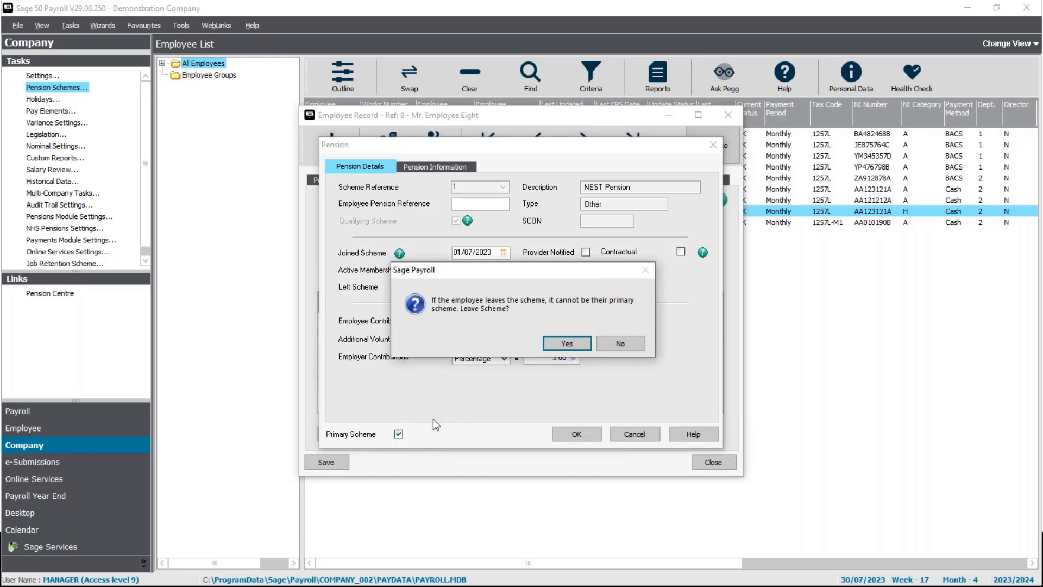
- Confirm Employee Eight leaves NEST Pension, then close and reopen the Pension Schemes list
{"action": "left_click", "coordinate": [565, 344]}
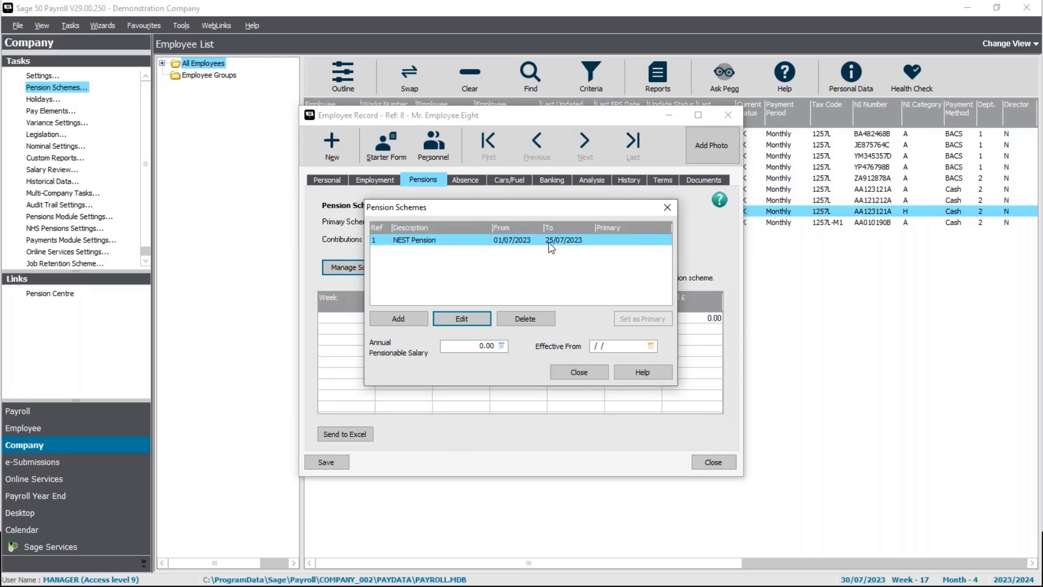
{"action": "left_click", "coordinate": [579, 372]}
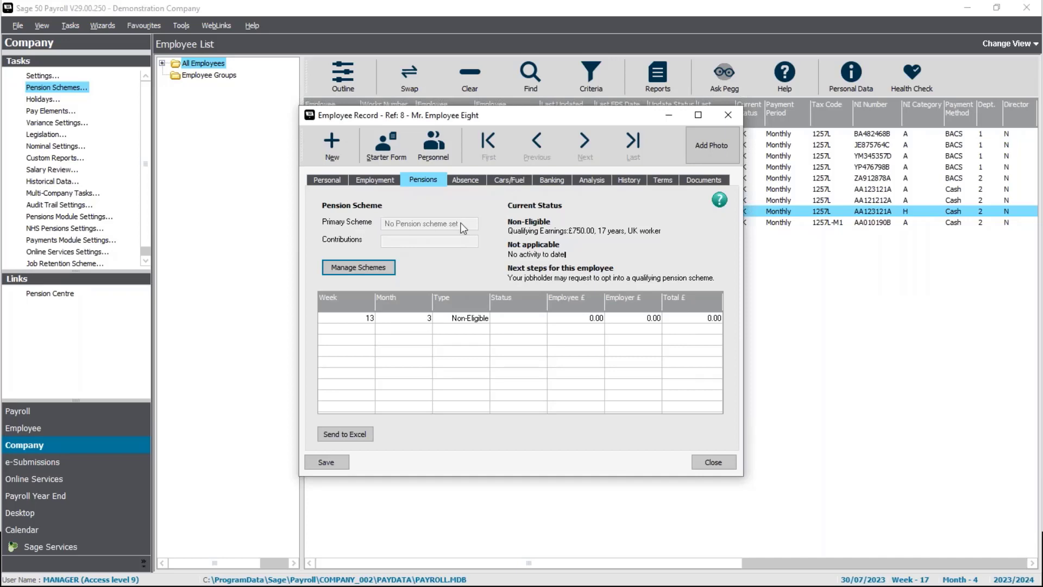
{"action": "left_click", "coordinate": [361, 272]}
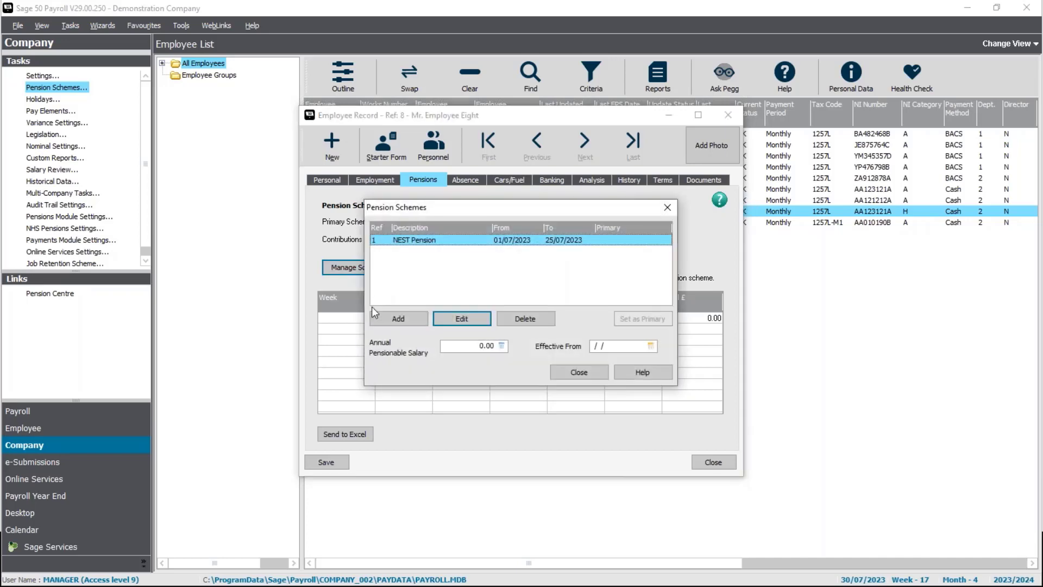
- Mark NEST Pension's joining and leaving as notified to the provider
{"action": "left_click", "coordinate": [454, 324]}
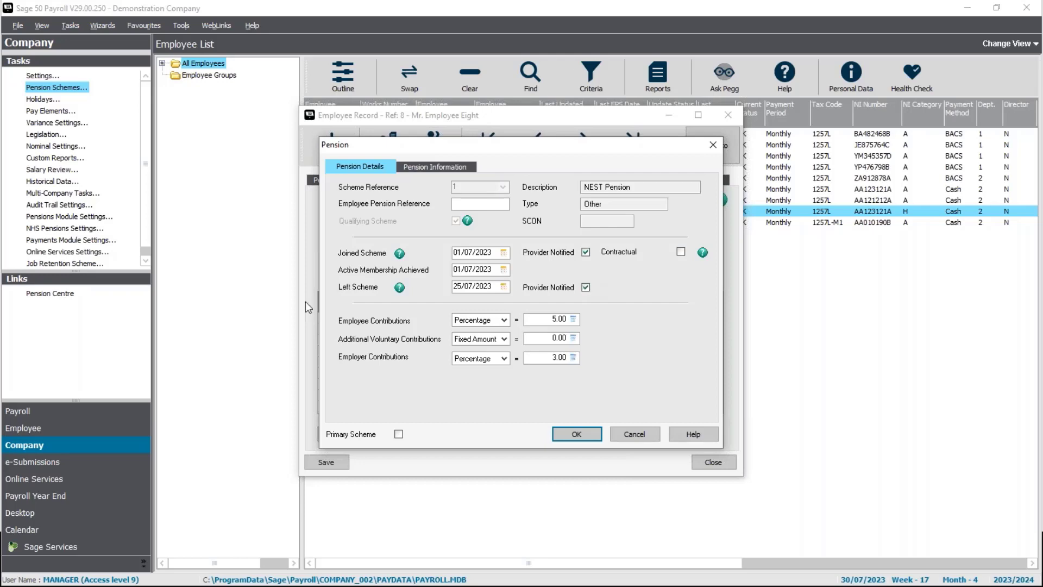
{"action": "left_click", "coordinate": [586, 438]}
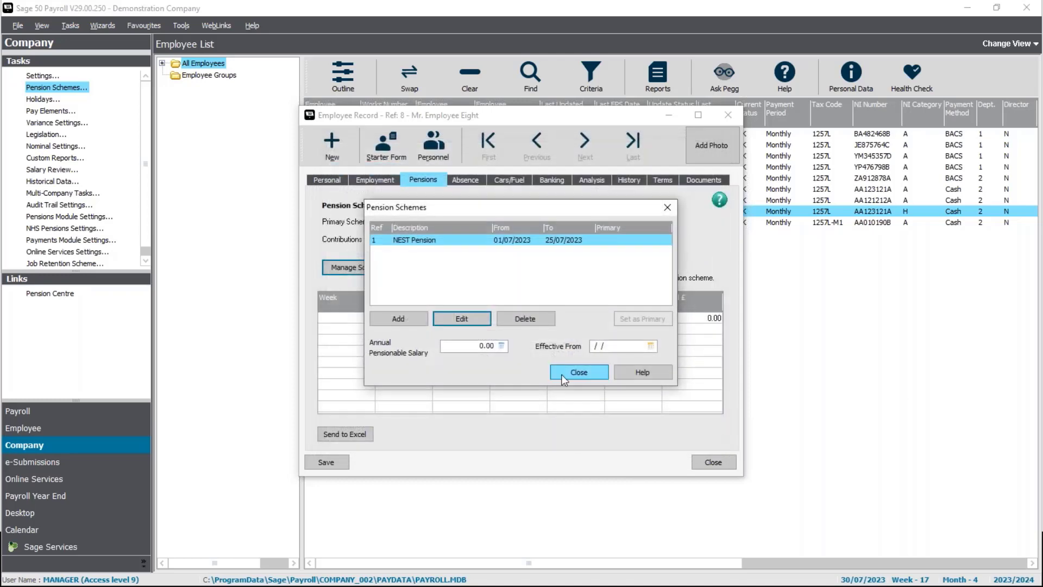
- Close the scheme list and Employee Eight's record, saving changes, then advance to the Calculations slide
{"action": "left_click", "coordinate": [574, 374]}
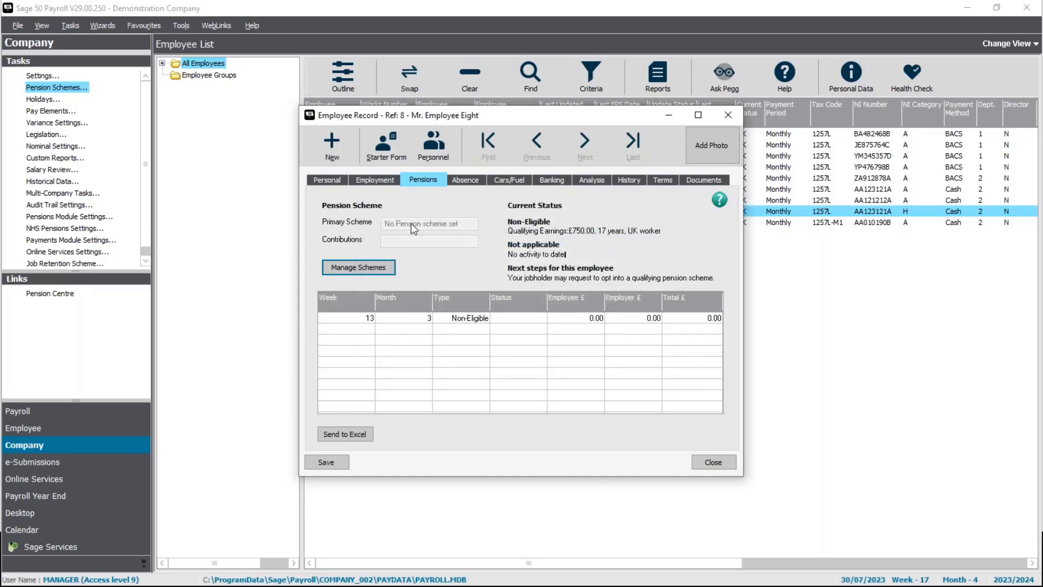
{"action": "left_click", "coordinate": [712, 463]}
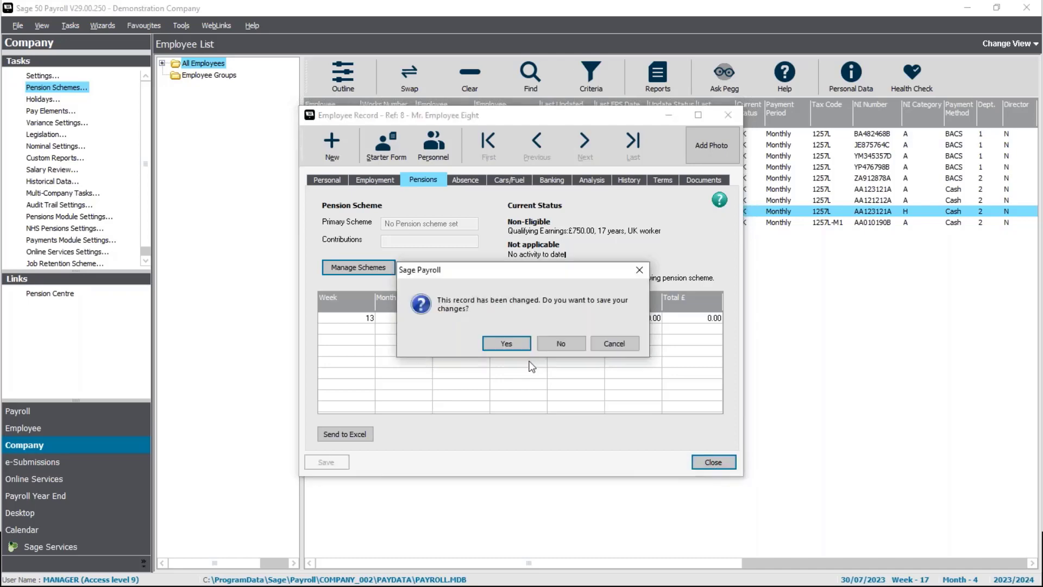
{"action": "left_click", "coordinate": [517, 351]}
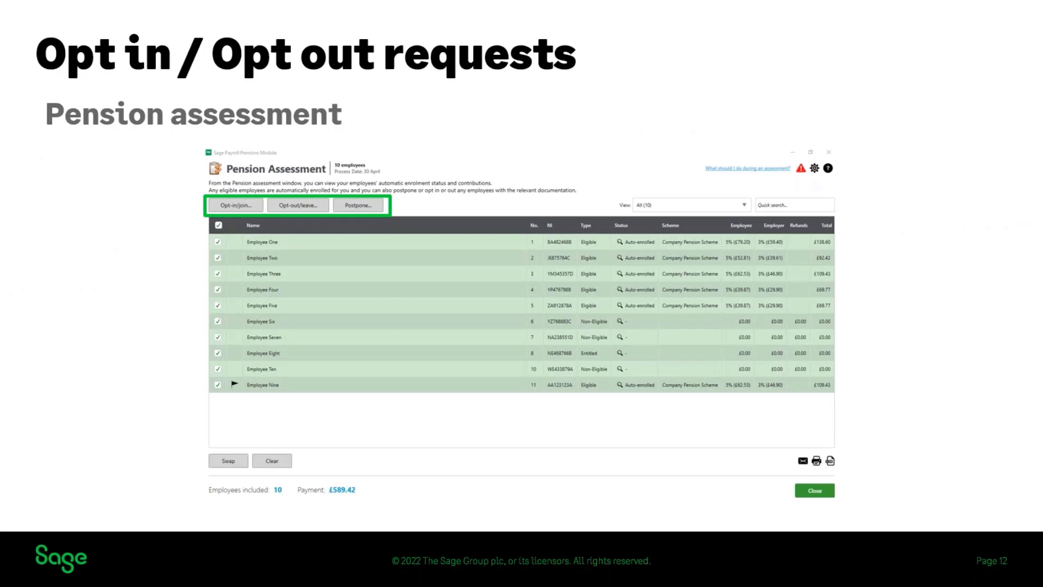
{"action": "key", "text": "Right"}
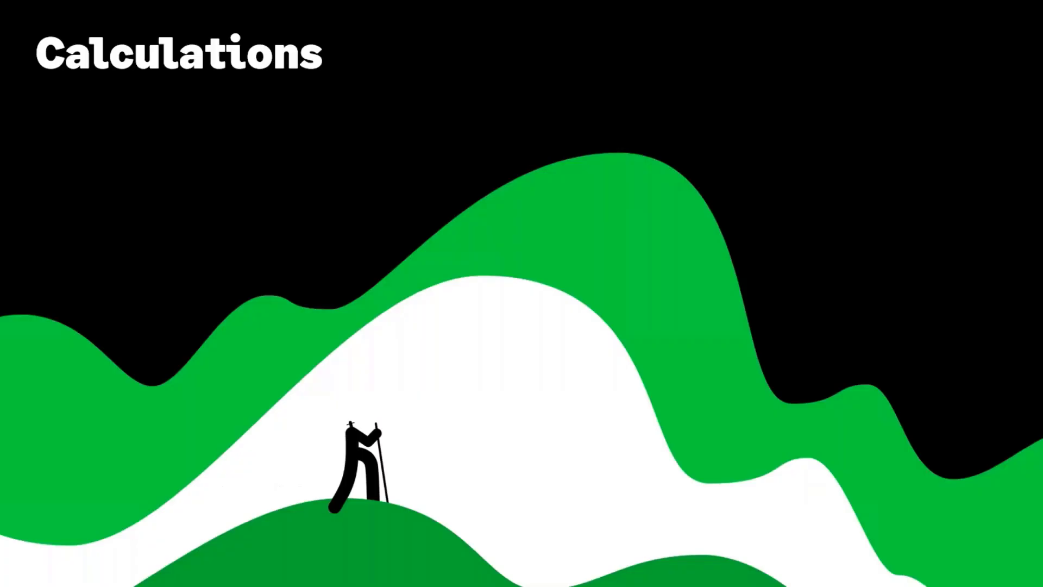